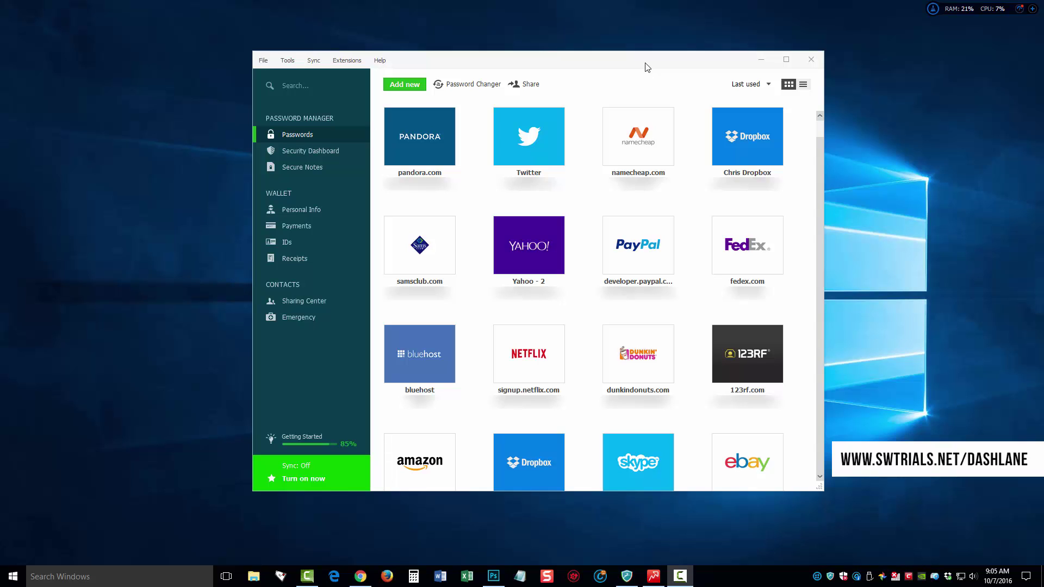
left_click(263, 60)
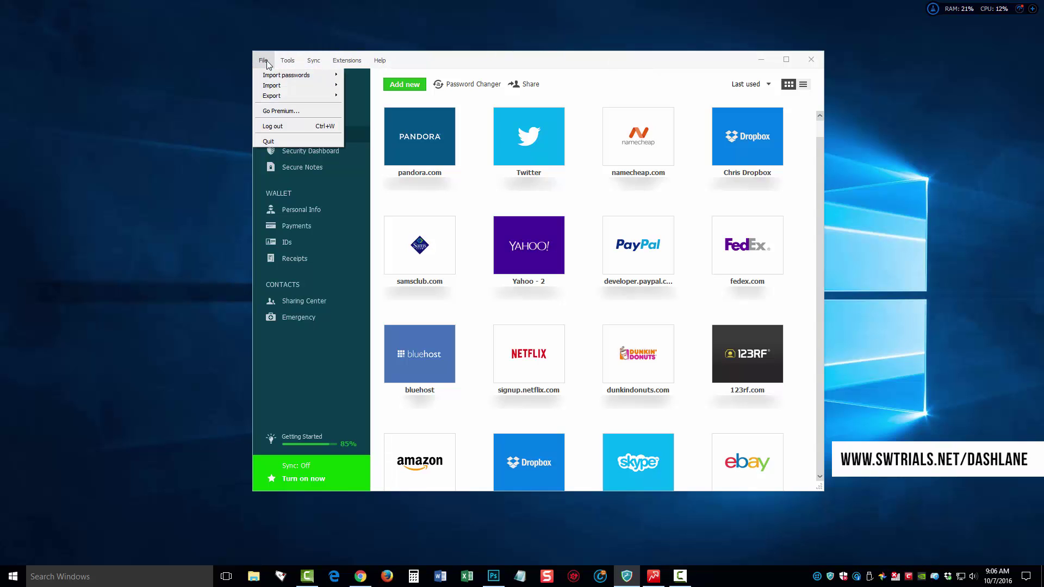
mouse_move(267, 75)
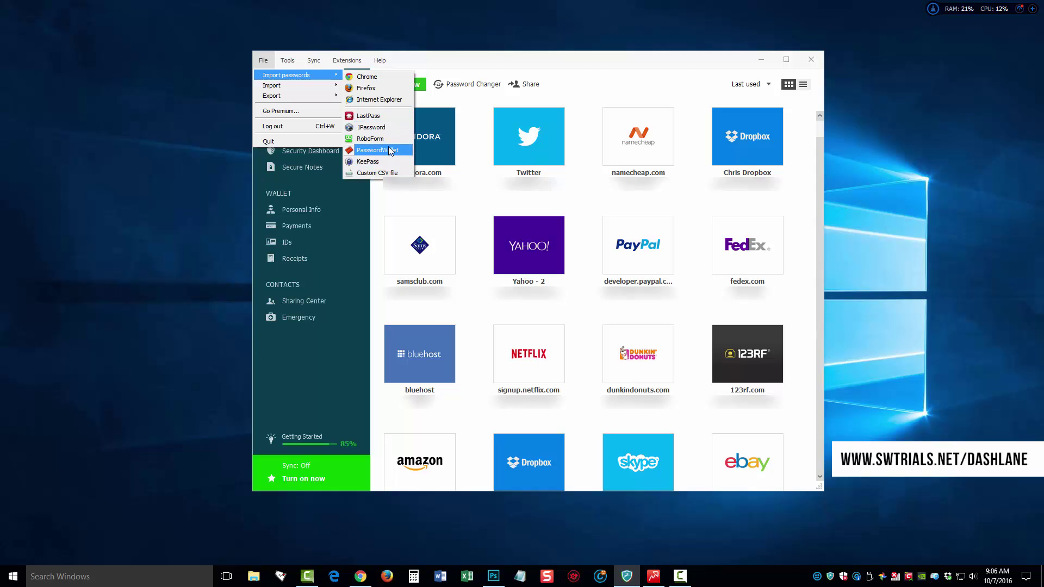
left_click(448, 63)
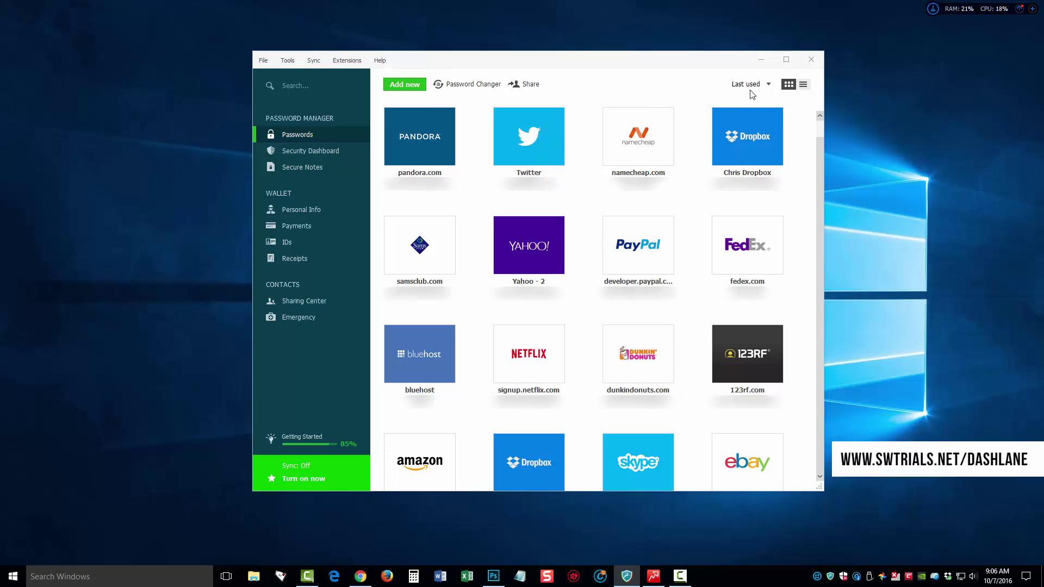
left_click(763, 86)
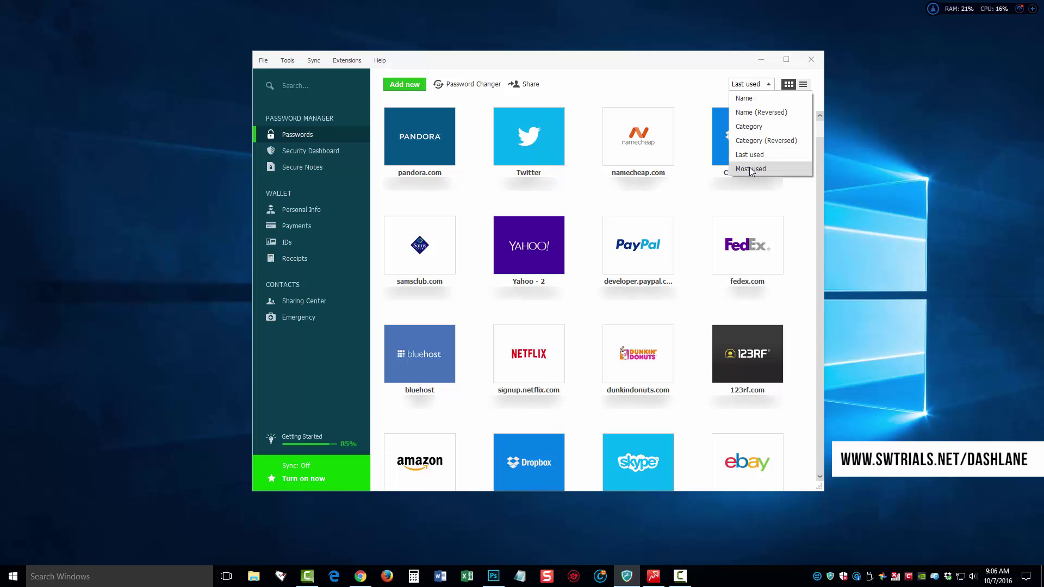
left_click(656, 64)
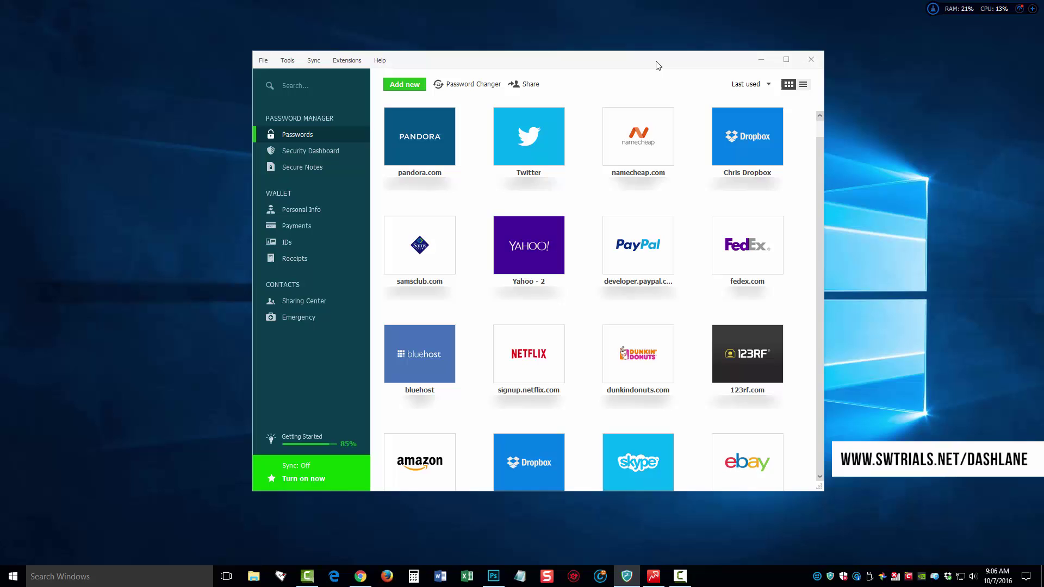
mouse_move(406, 129)
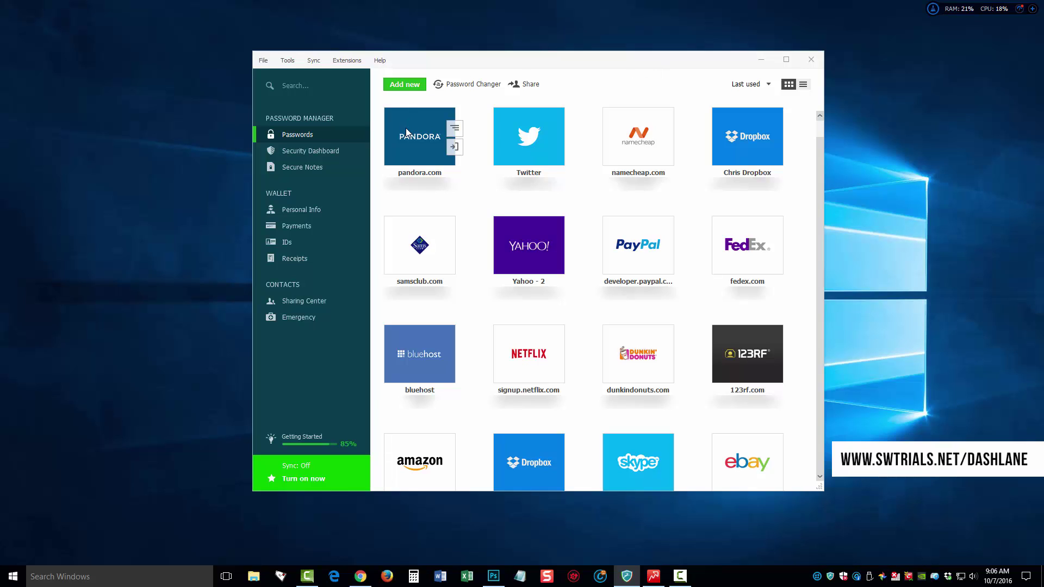
left_click(454, 128)
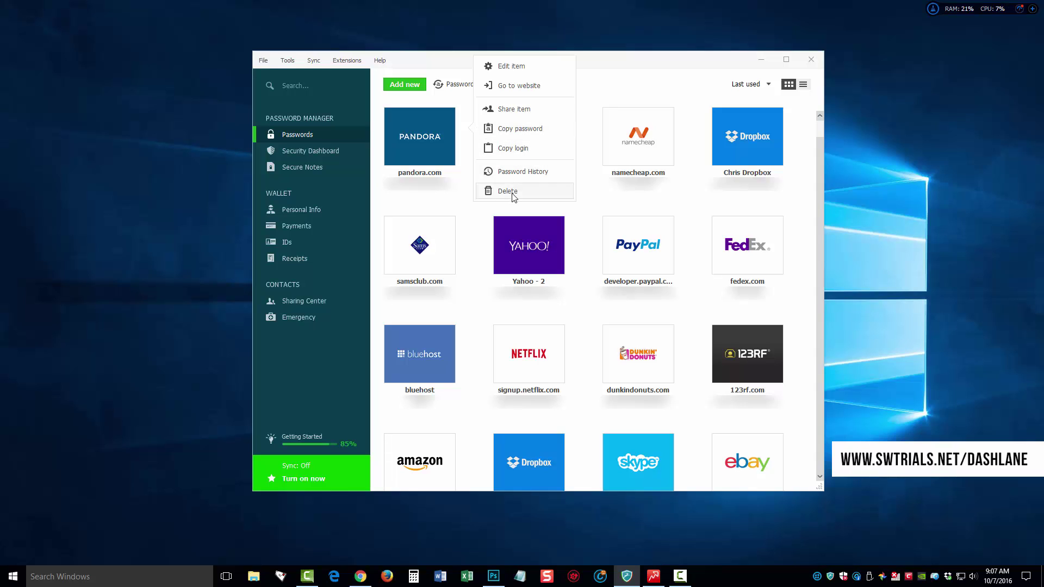
left_click(619, 65)
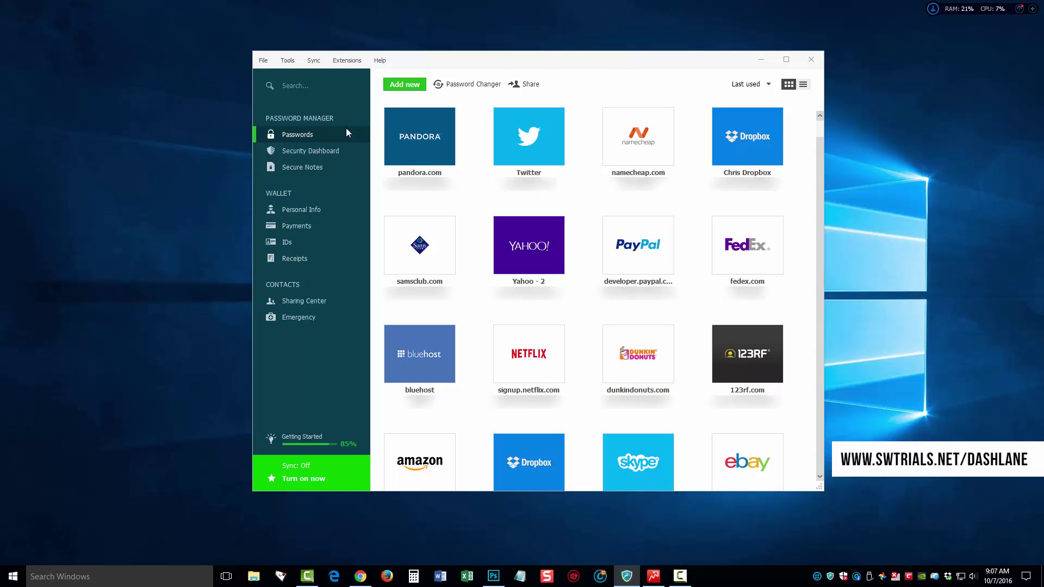
Review the Security Dashboard's 33.3% score and the 609 weak, 1448 reused, 756 compromised passwords.
left_click(303, 150)
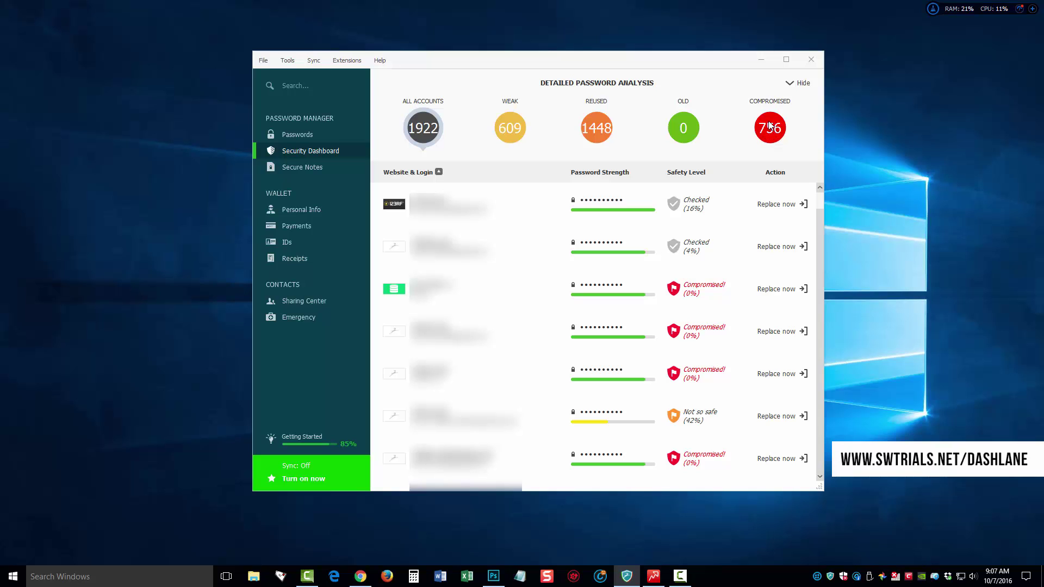
left_click(792, 85)
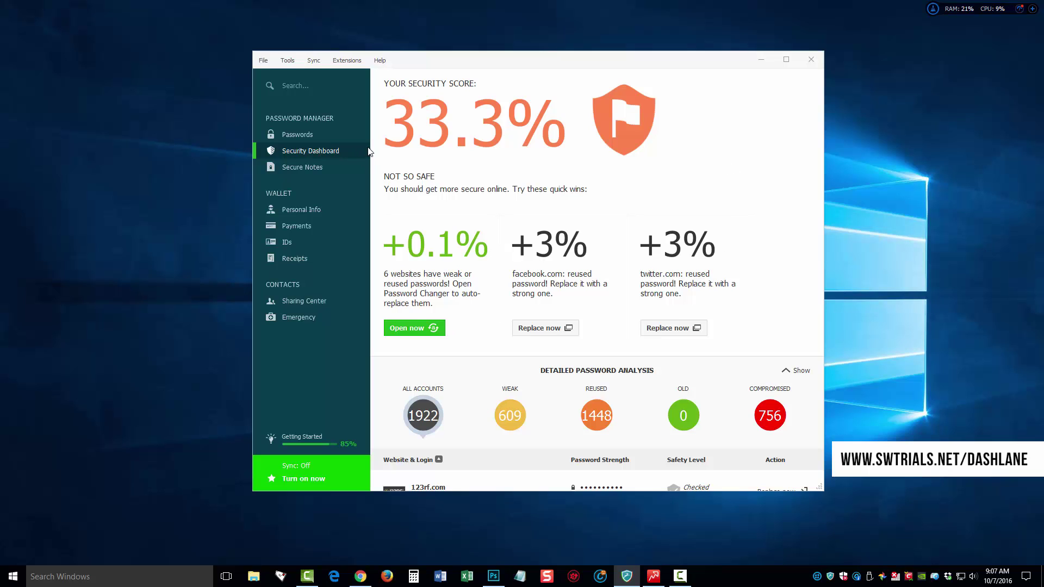
left_click(799, 374)
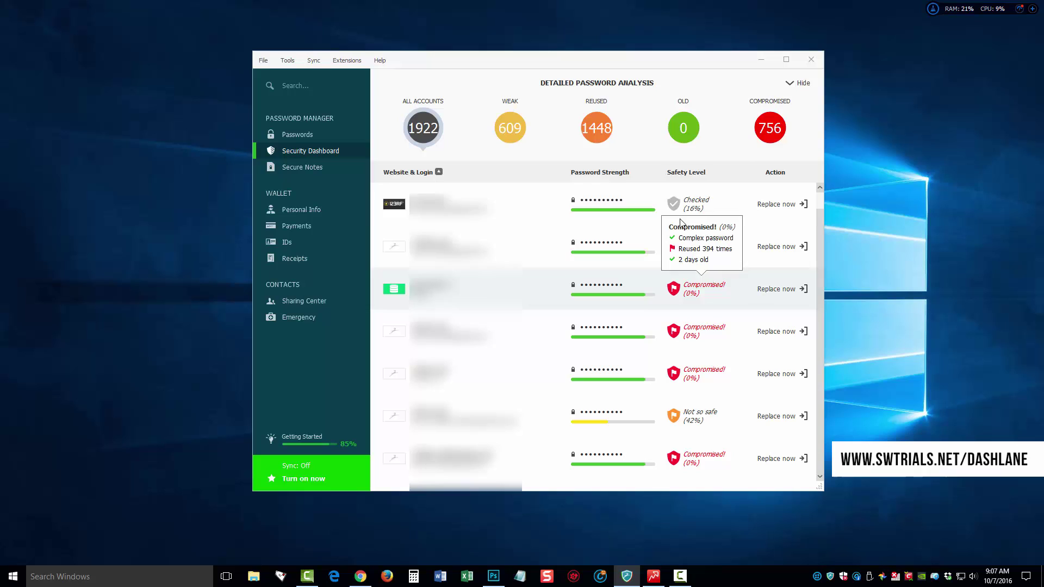
left_click(793, 87)
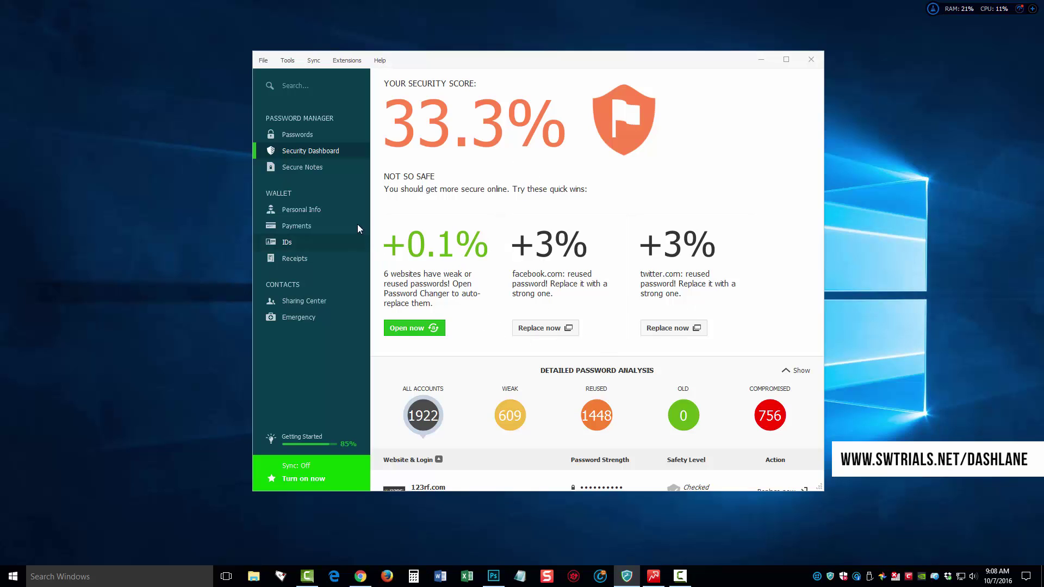
Go to Secure Notes and preview a new Memberships note without saving it.
left_click(304, 168)
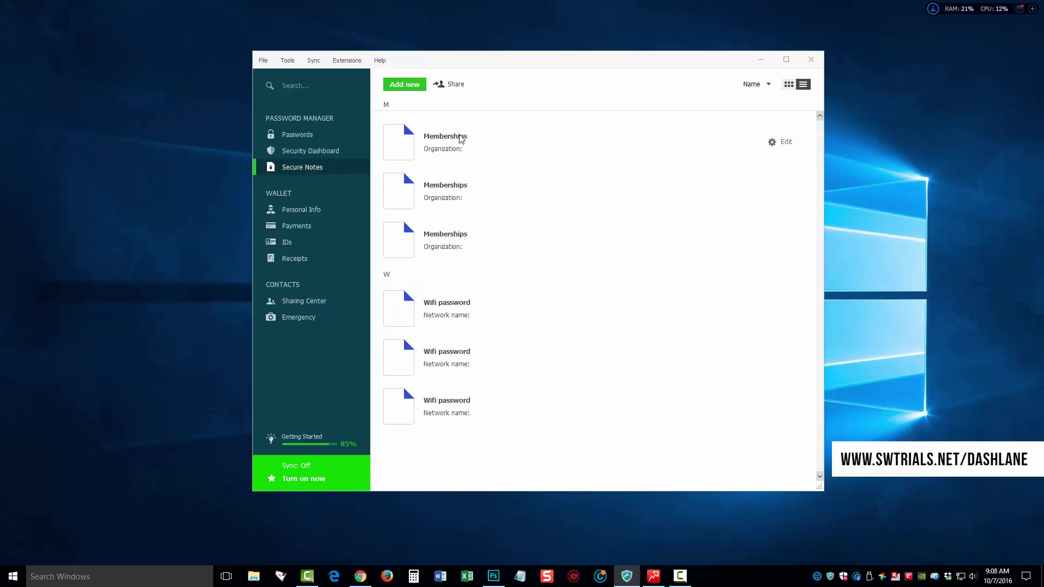
left_click(412, 85)
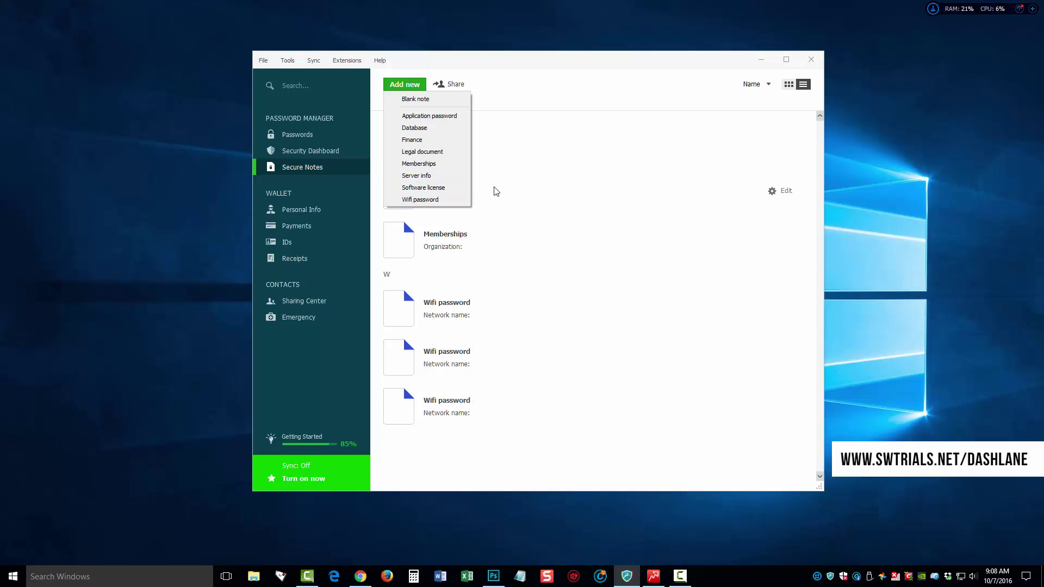
left_click(433, 164)
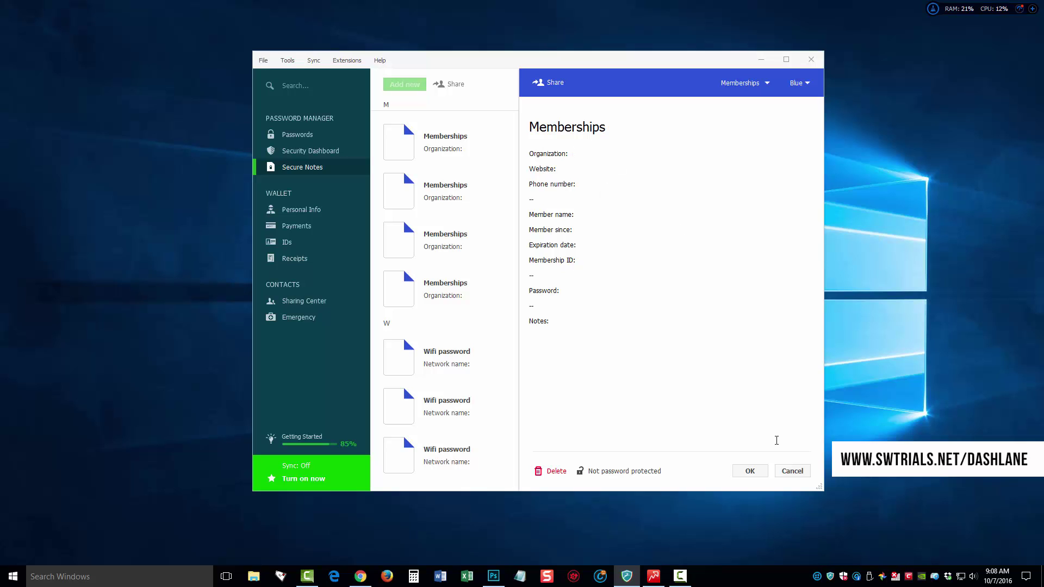
left_click(792, 471)
Preview a new Legal document note and discard it.
left_click(412, 89)
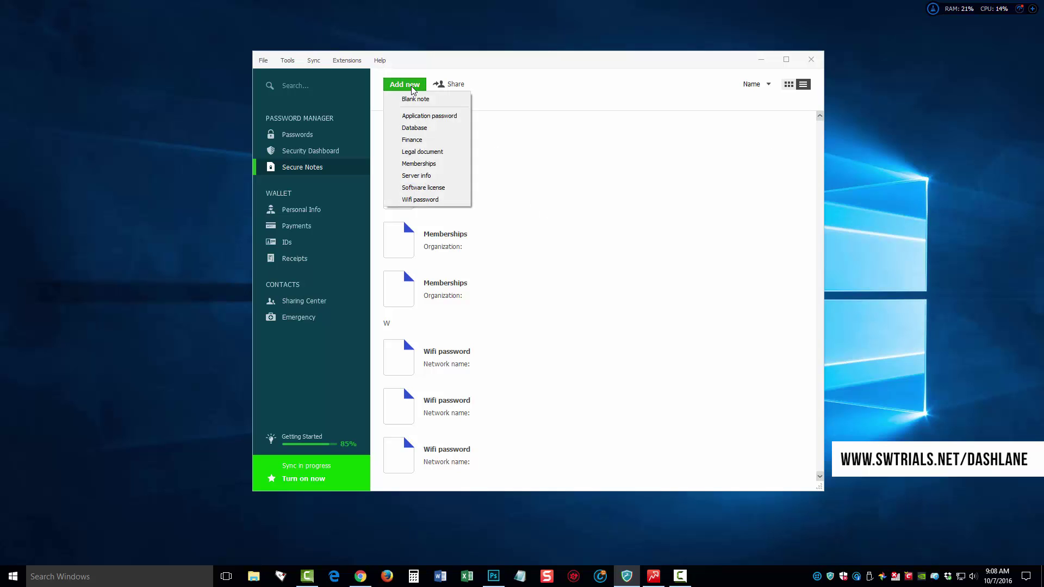
left_click(429, 152)
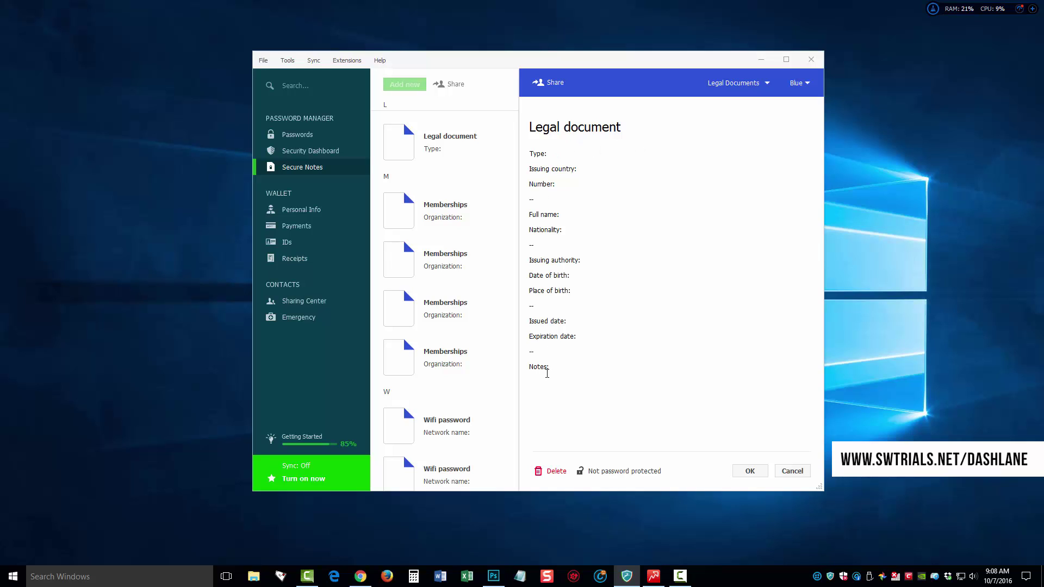
left_click(786, 473)
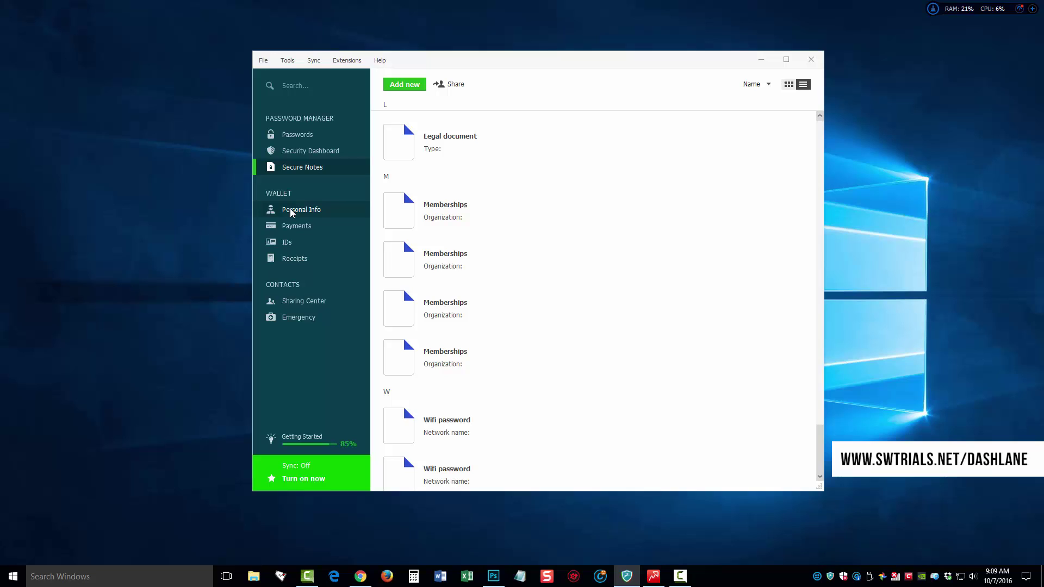
Check the Payments options (credit/debit card, PayPal, bank account), then switch to the empty IDs section.
left_click(295, 227)
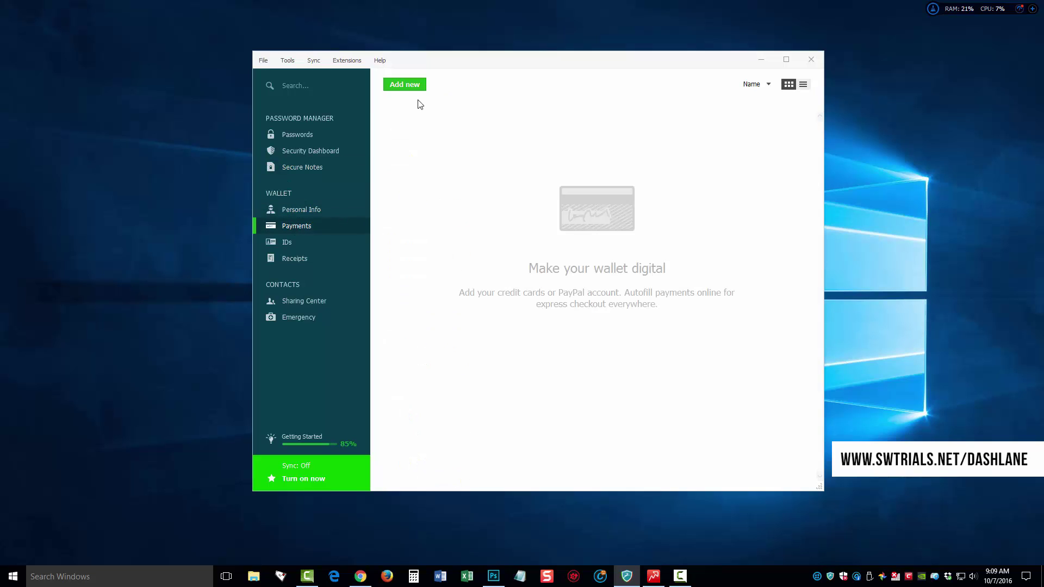
left_click(411, 86)
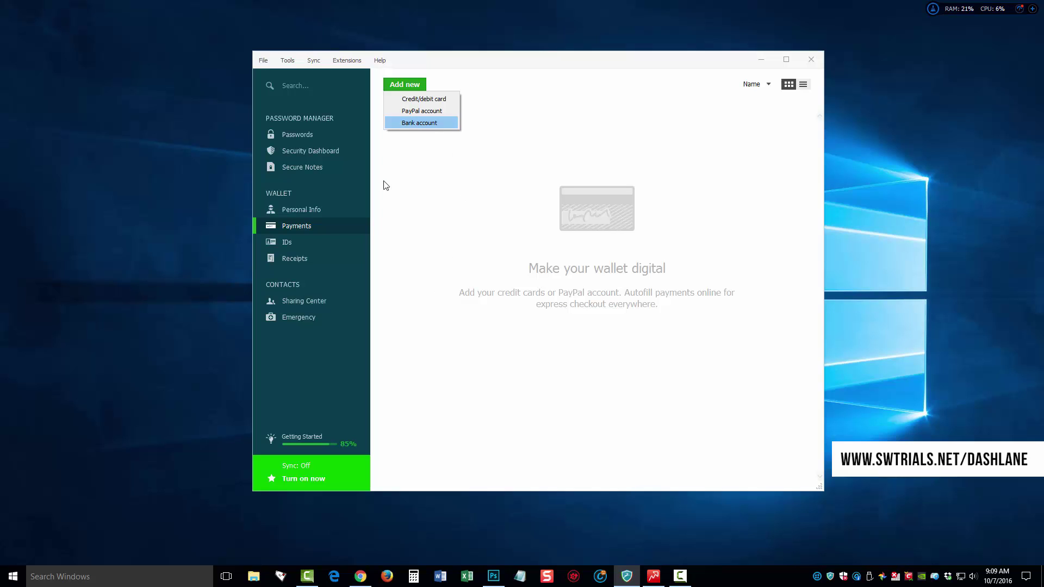
left_click(285, 242)
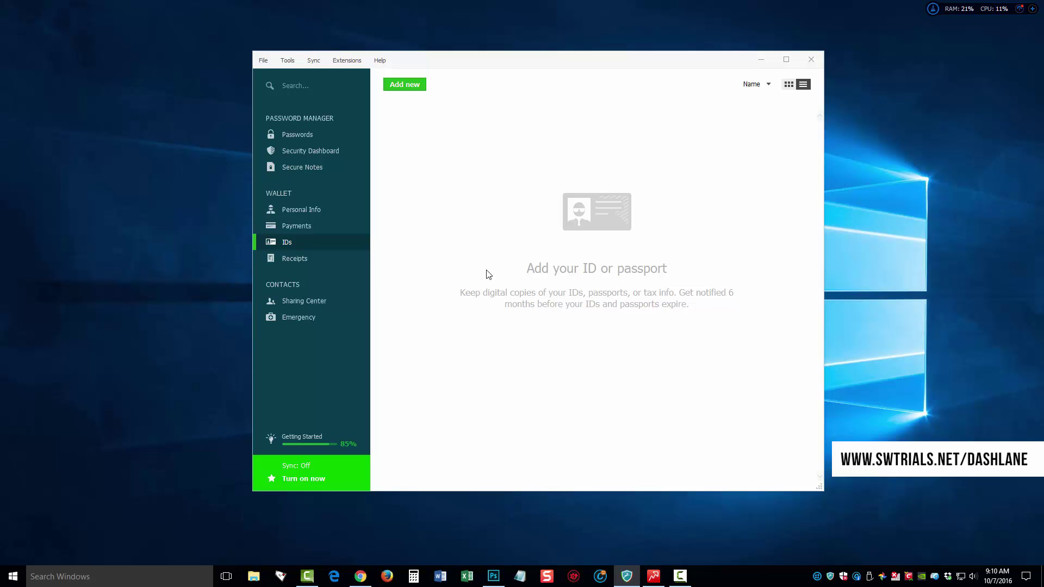
In the Receipts section, preview the Add New Receipt form and cancel it without saving.
left_click(295, 260)
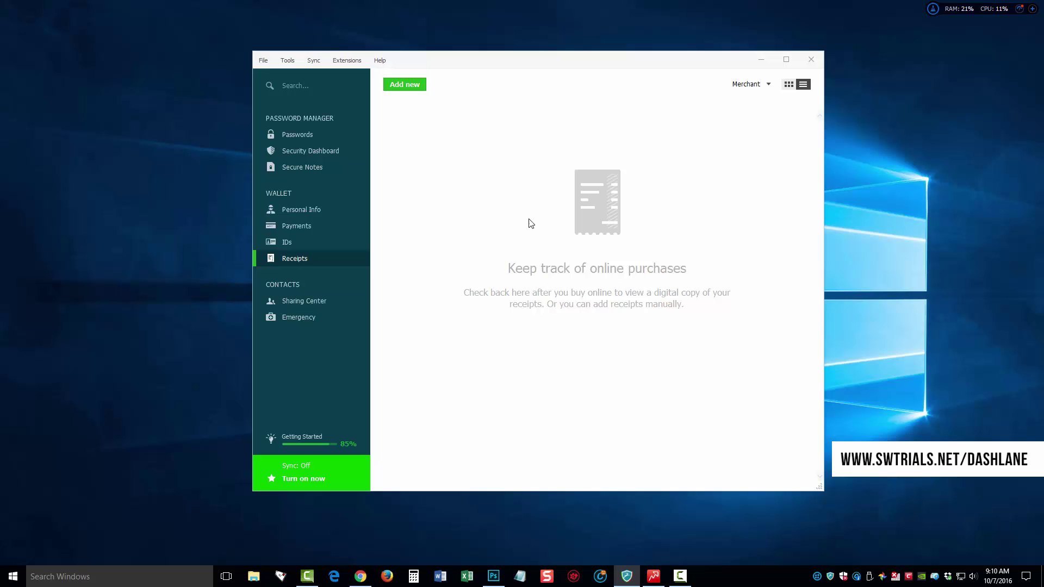
left_click(411, 87)
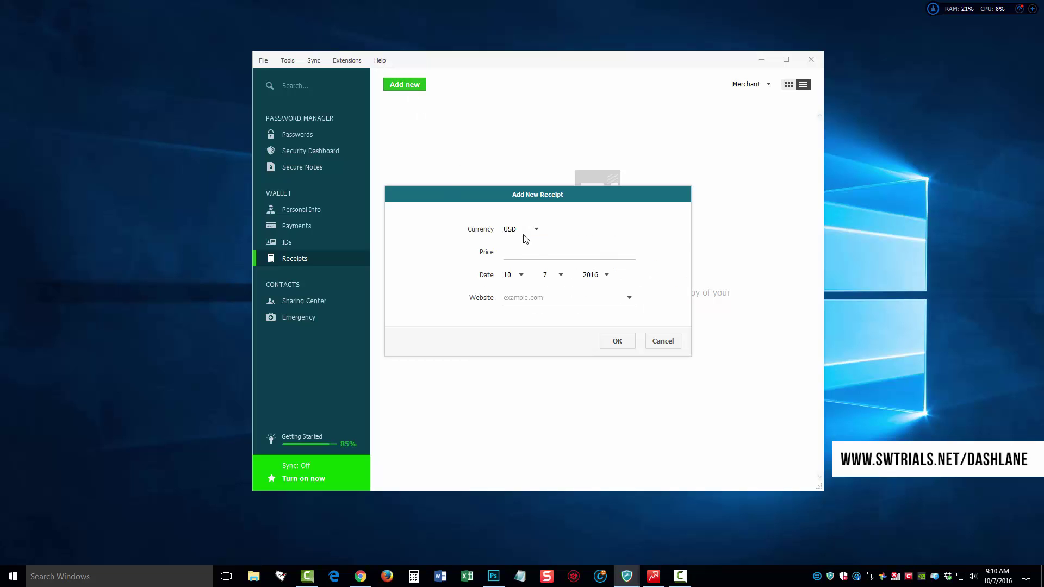
left_click(658, 342)
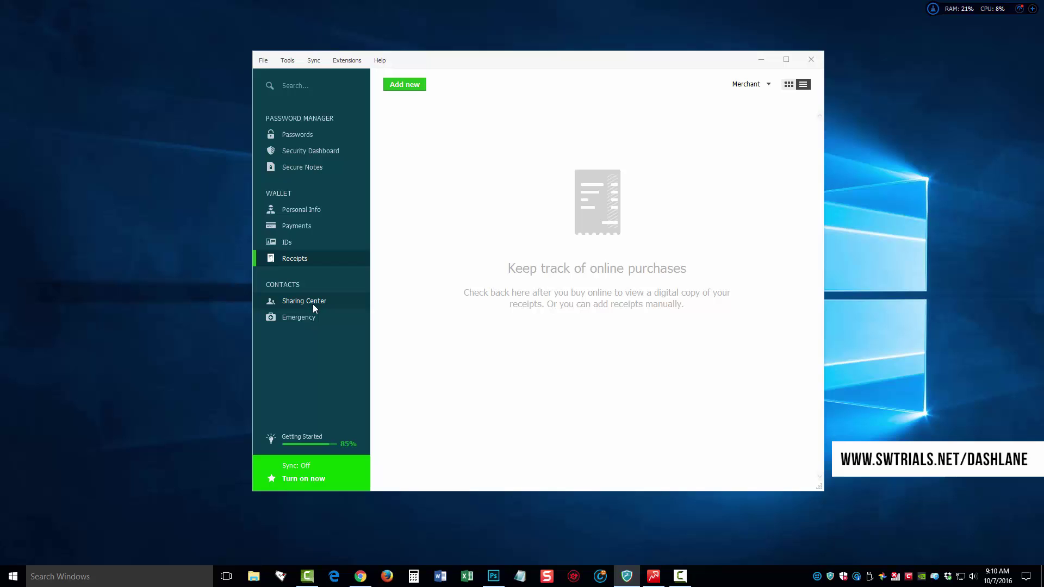
Visit the Sharing Center, then the Emergency access page under Contacts.
left_click(297, 302)
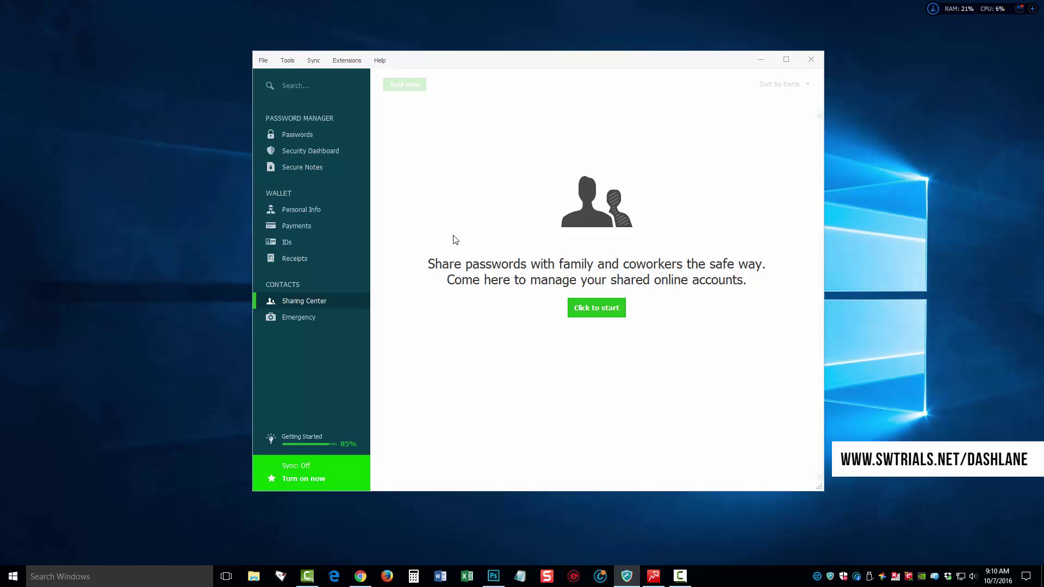
left_click(306, 318)
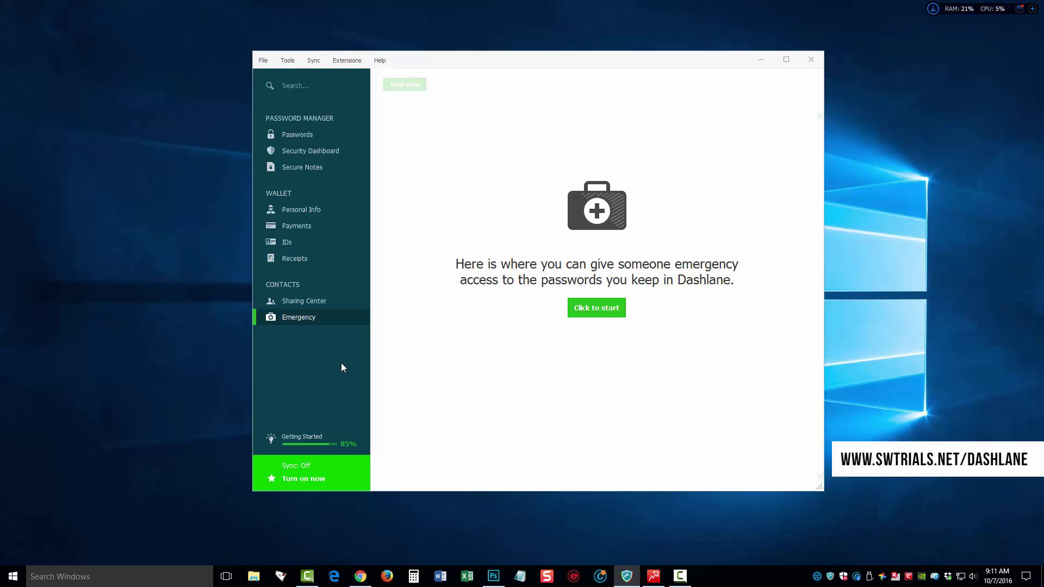
Bring Chrome's Dropbox login page at dropbox.com/login to the front.
left_click(361, 576)
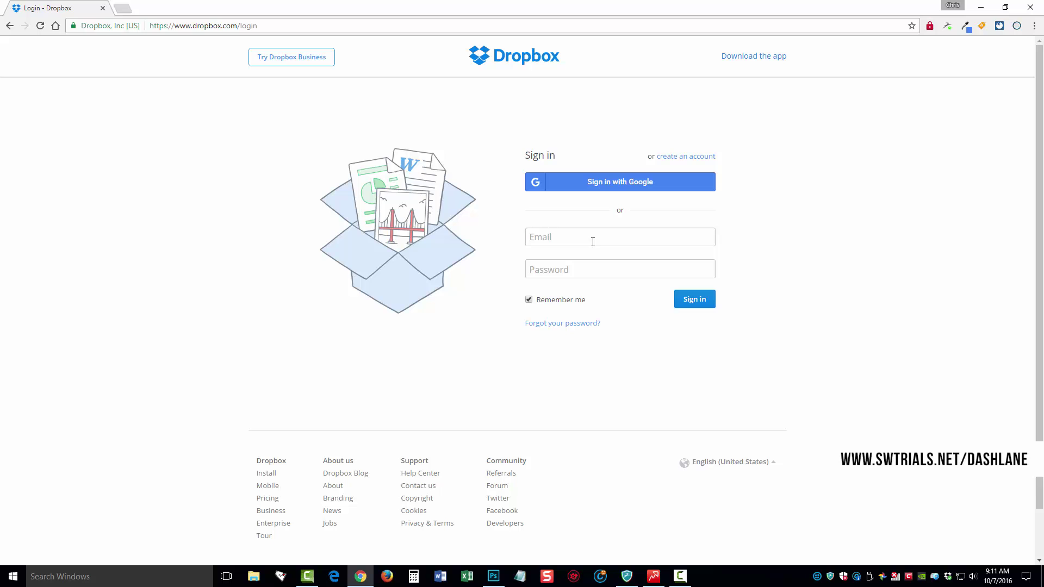
Reload the Dropbox login, dismiss the account chooser, and show Dashlane's three saved logins under Email.
left_click(39, 28)
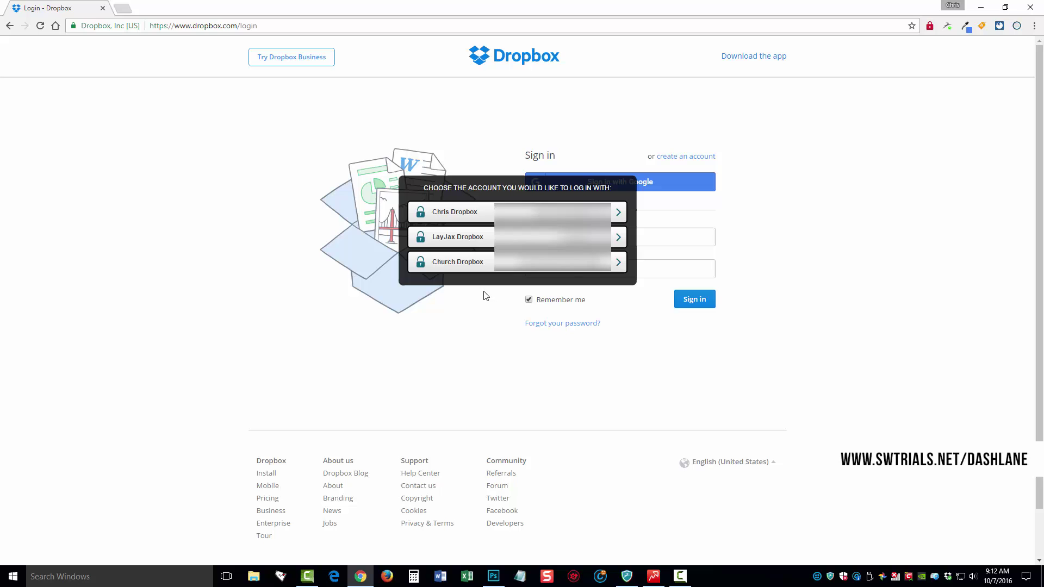
left_click(836, 299)
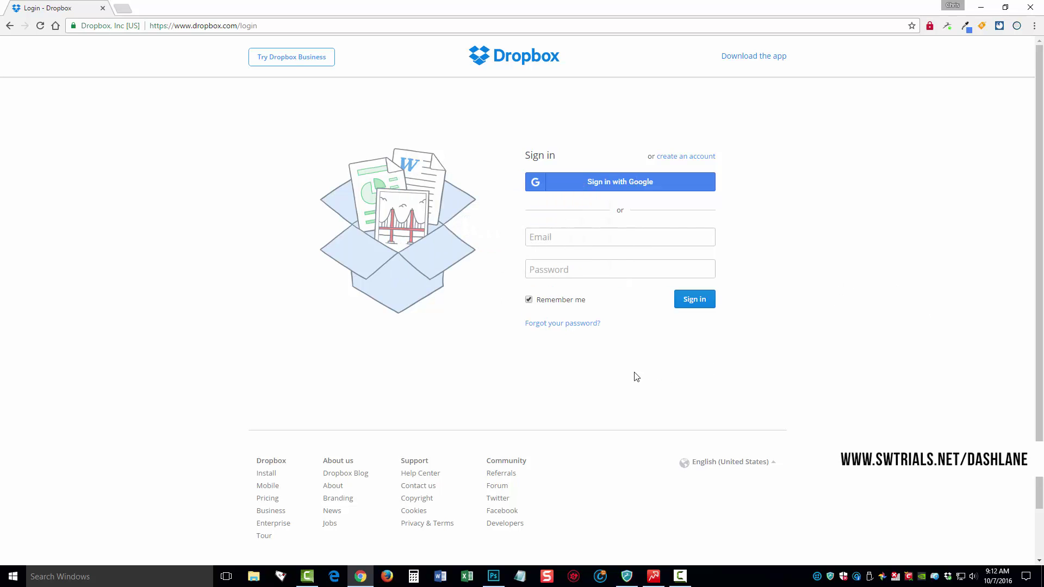
left_click(579, 237)
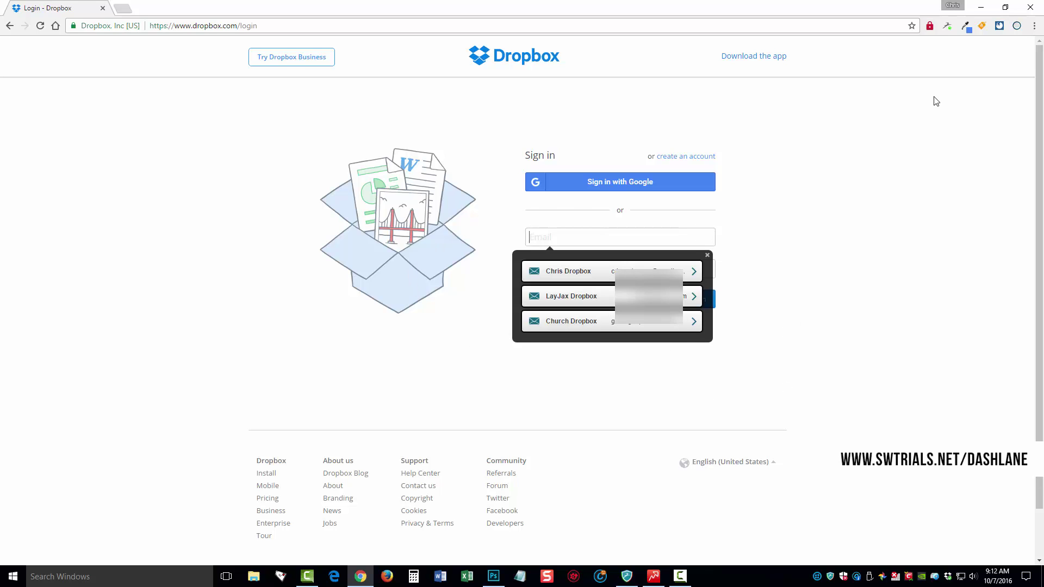
Generate a 12-character password in the Dashlane extension, then close it and the login suggestions.
left_click(947, 26)
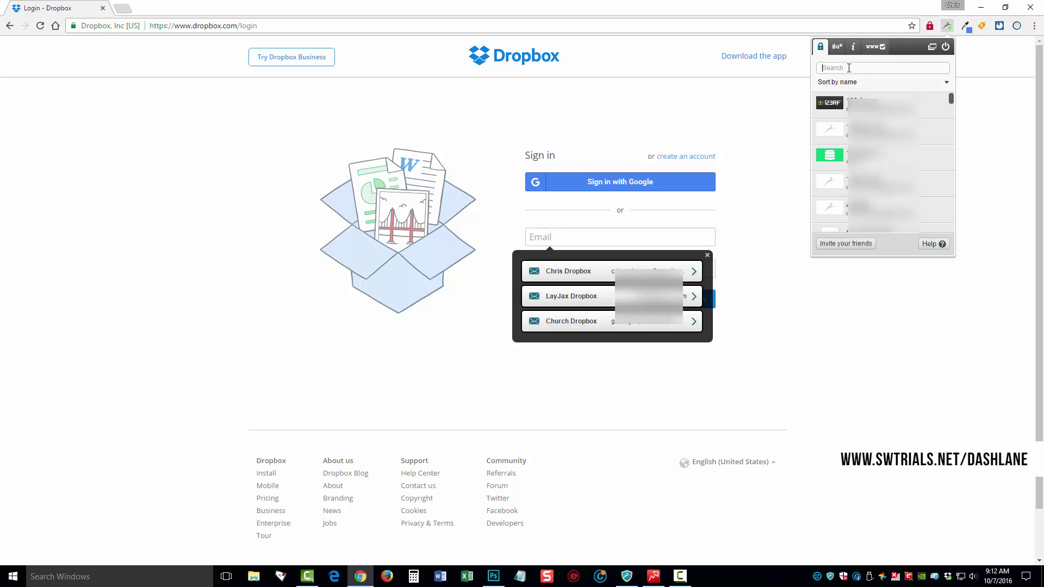
mouse_move(878, 112)
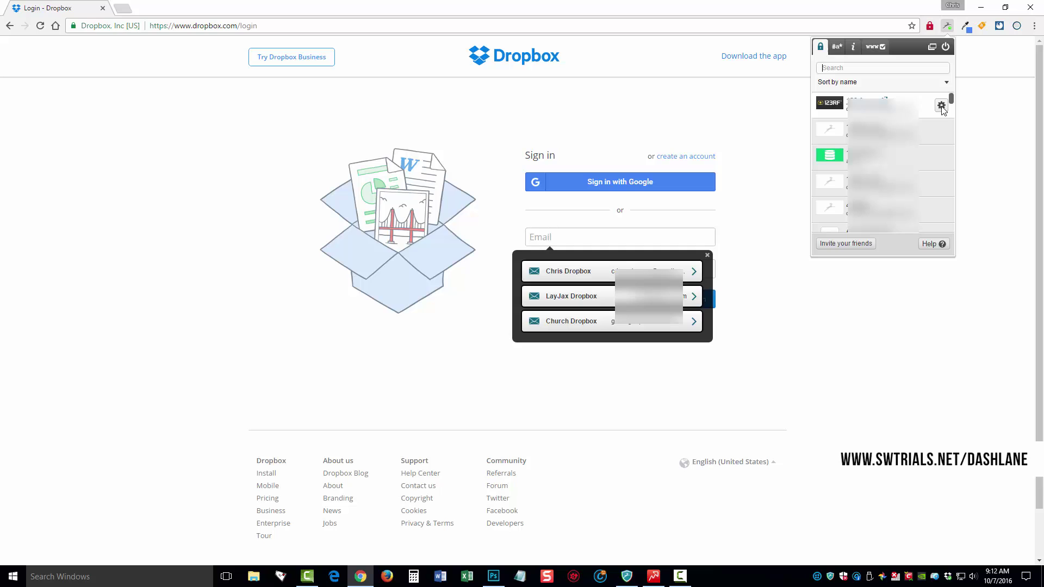
left_click(838, 48)
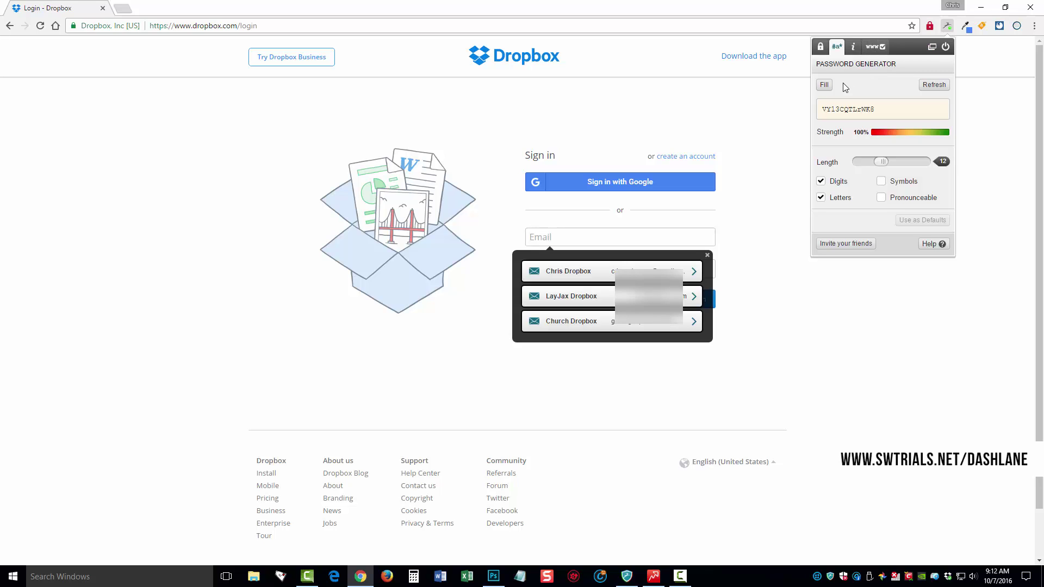
left_click(848, 350)
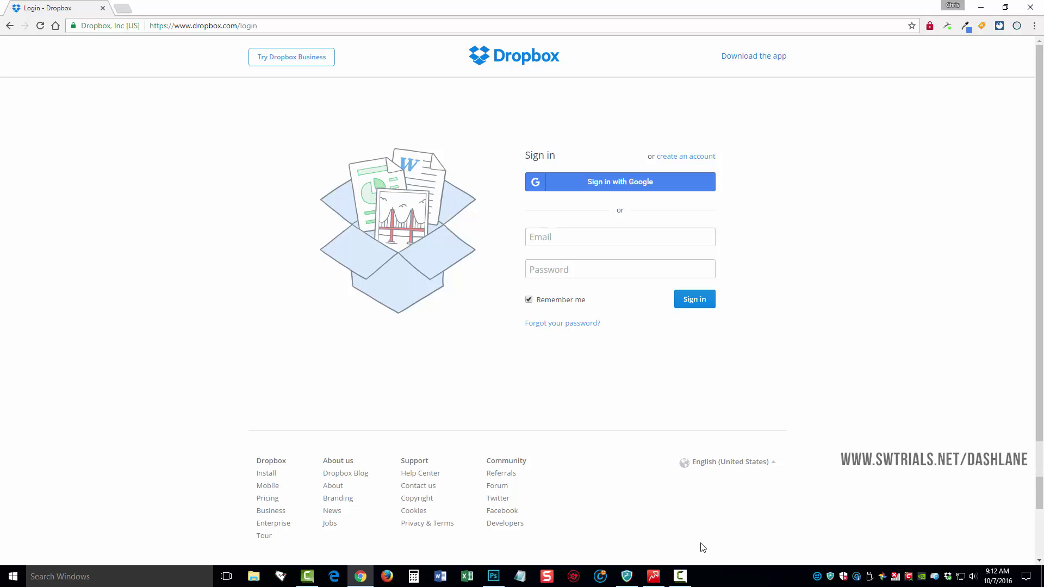
Return to the Dashlane desktop window's Security Dashboard showing the 33.3% score.
left_click(627, 575)
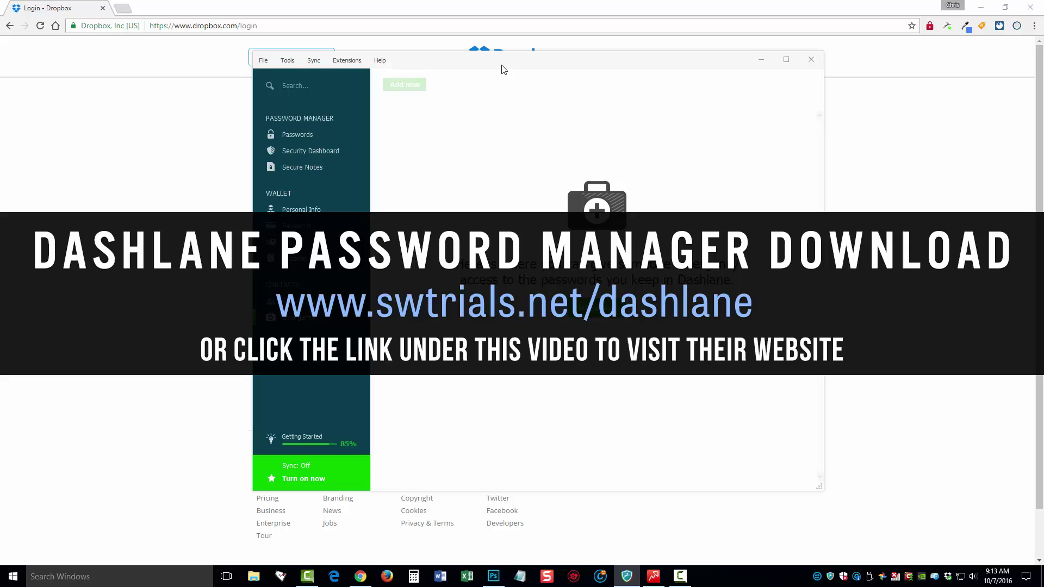
left_click(335, 151)
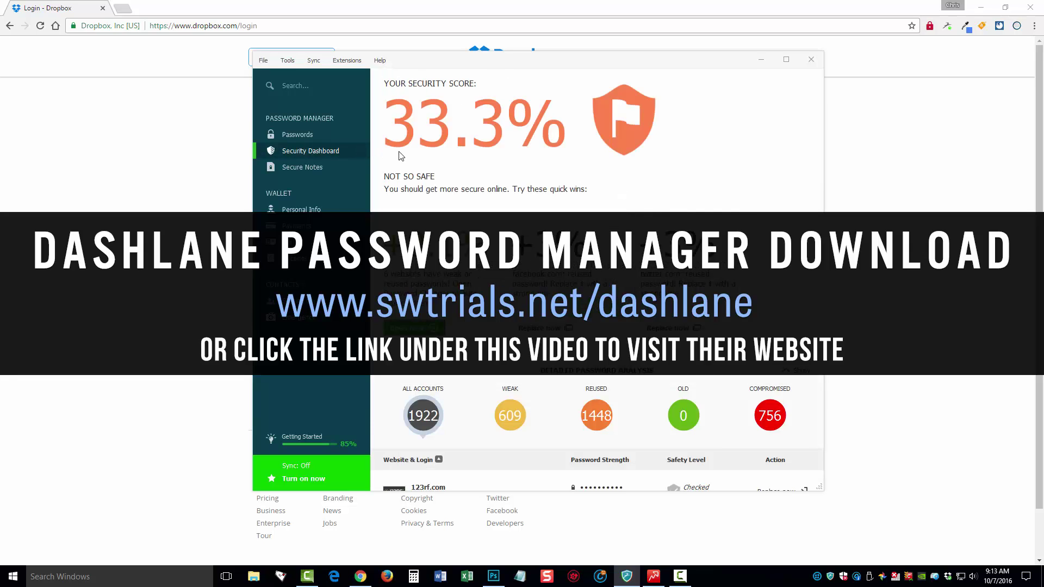